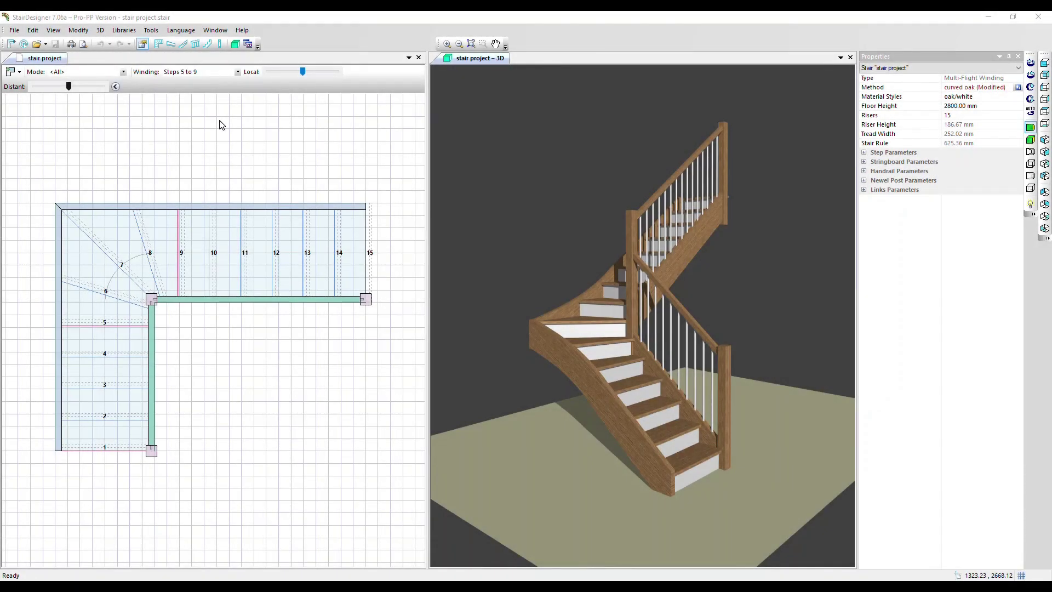
# Inspect the ash/frene material's properties in the materials library, then close it.
pyautogui.click(118, 31)
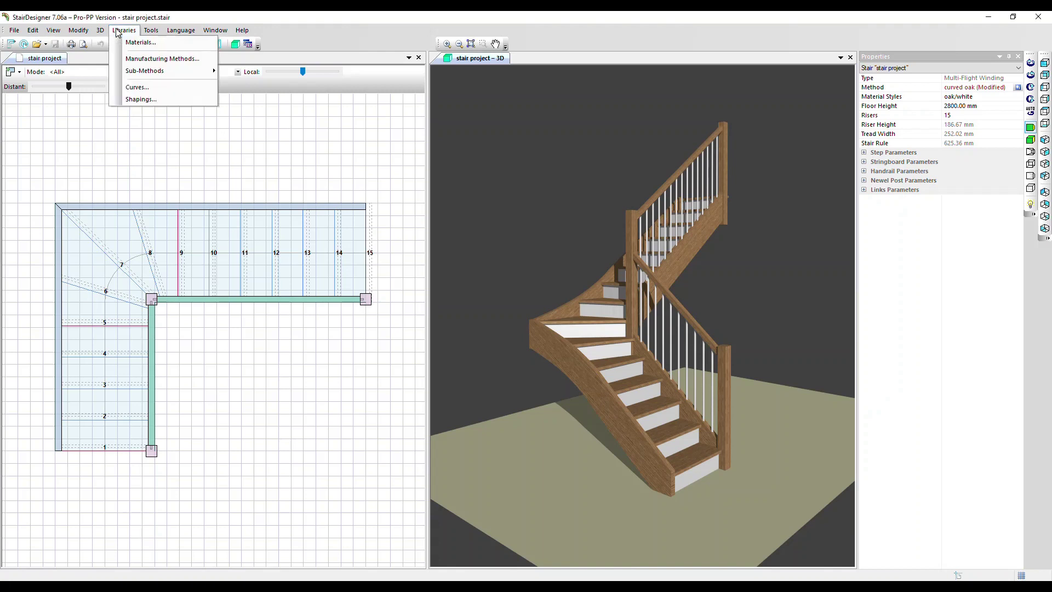
pyautogui.click(167, 47)
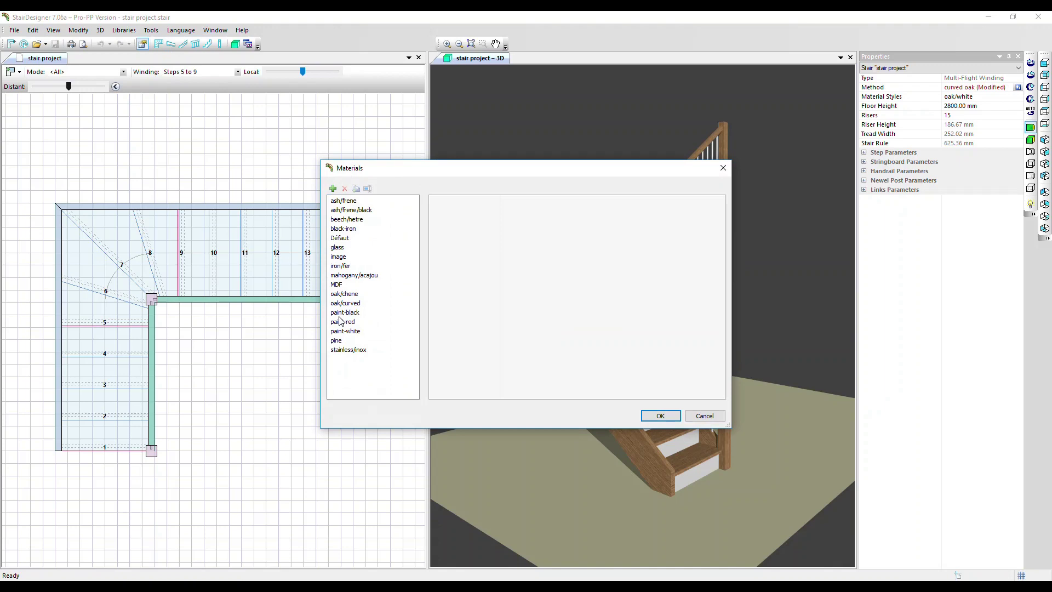
pyautogui.click(342, 202)
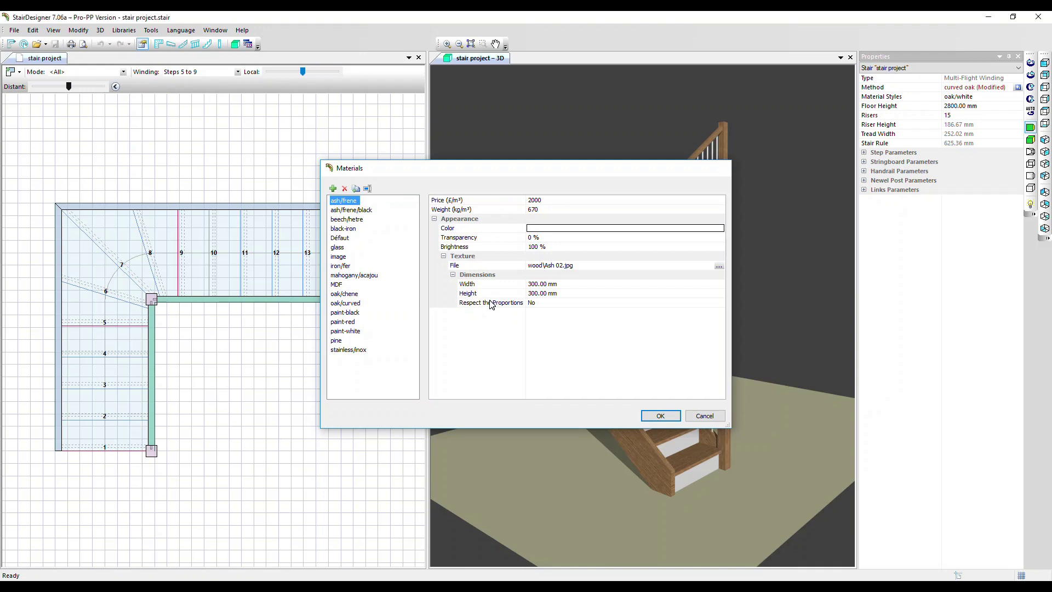
pyautogui.press('Escape')
# Bring up the Manufacturing Methods library from the Sub-Methods menu.
pyautogui.click(125, 31)
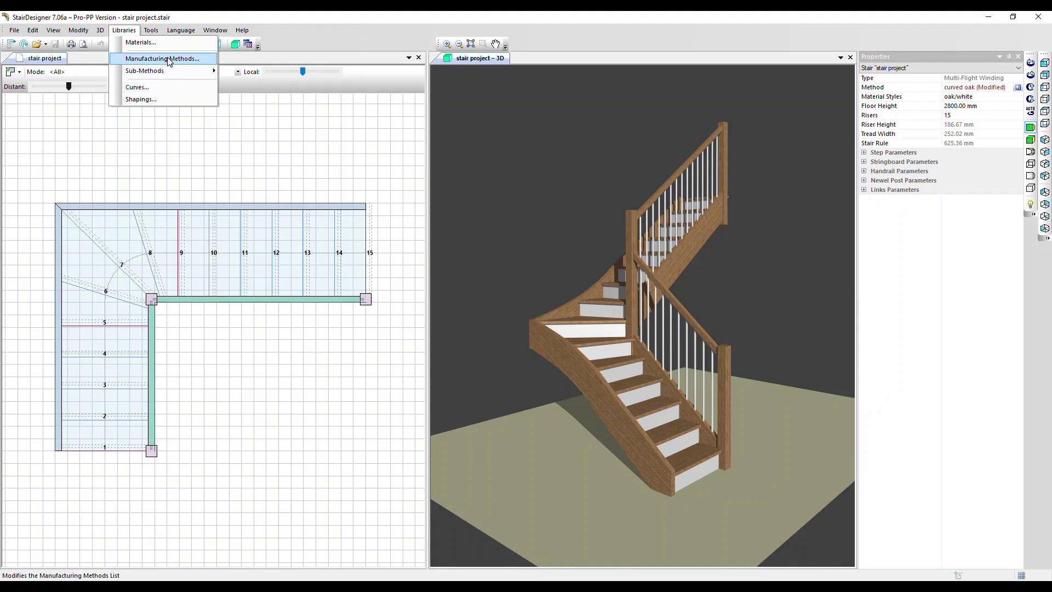
pyautogui.moveTo(155, 76)
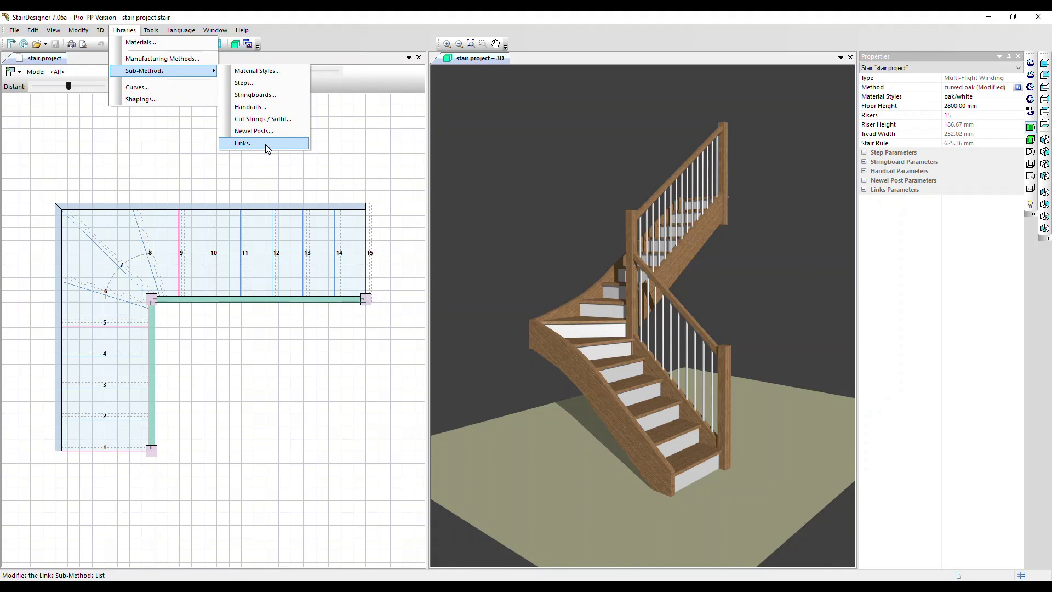
pyautogui.click(160, 59)
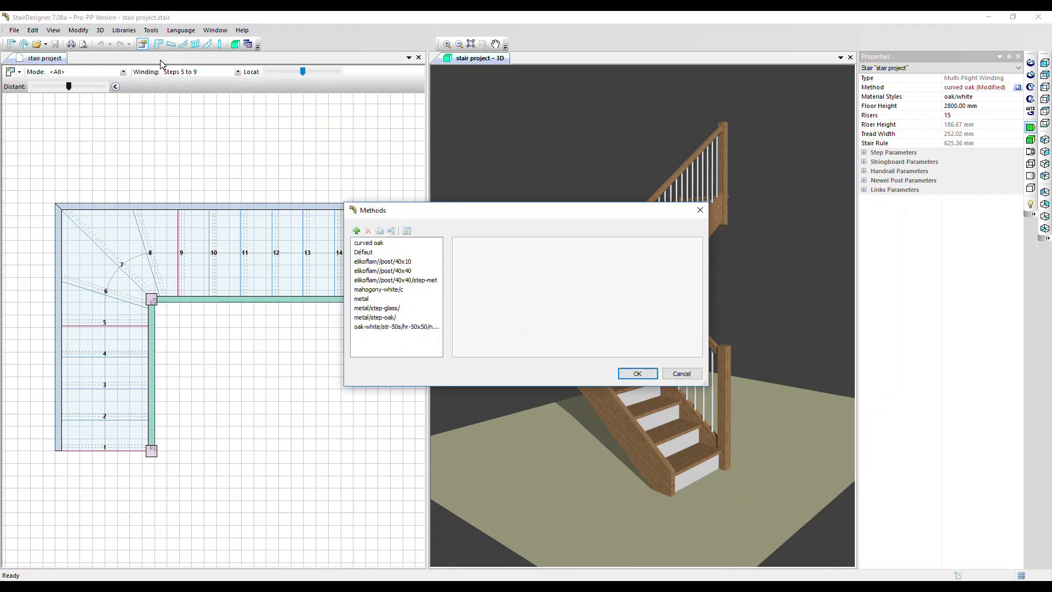
# Review the curved oak method's components, then cancel the Methods dialog without changes.
pyautogui.click(364, 246)
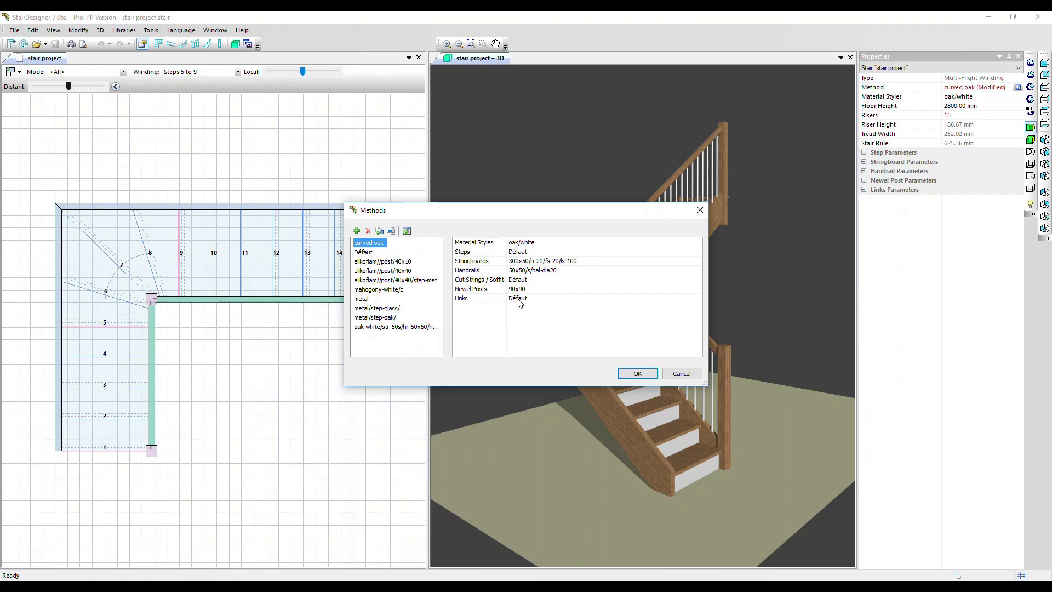
pyautogui.click(682, 373)
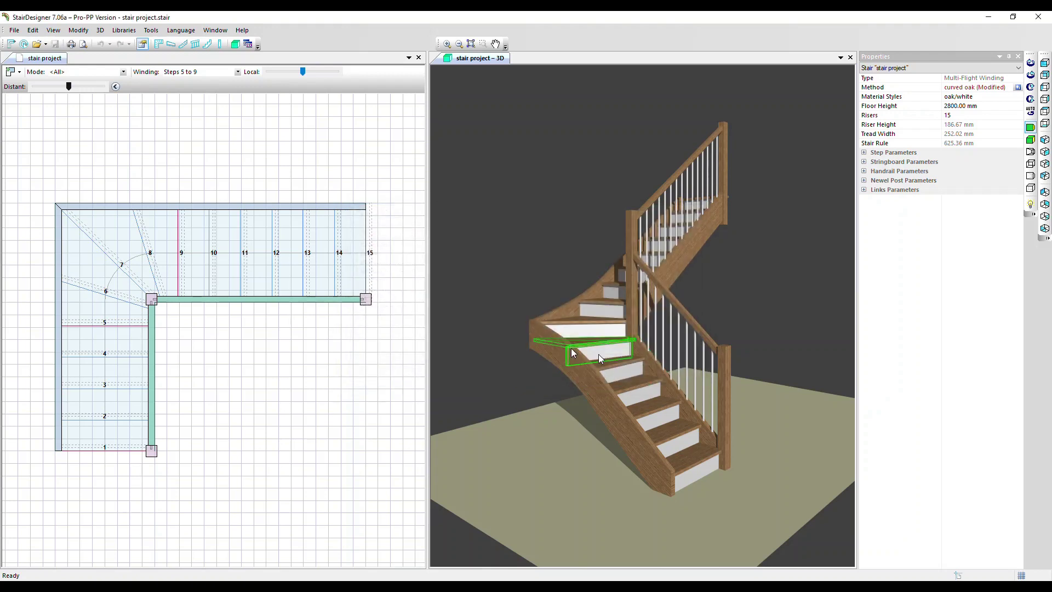
# Preview the mahongany/oak/white material style on the stair in the Material Styles library.
pyautogui.click(123, 31)
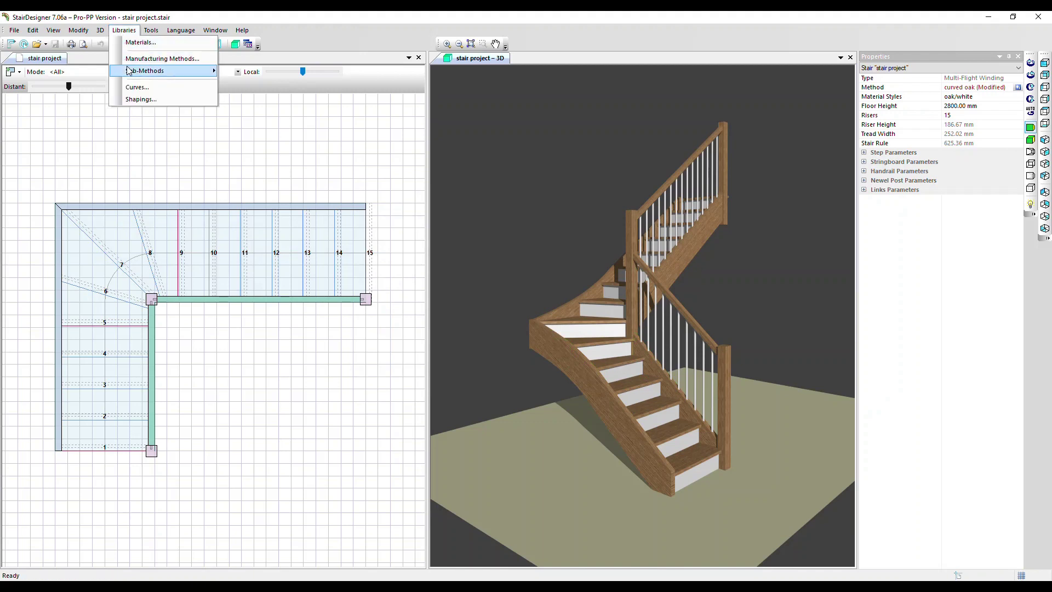
pyautogui.moveTo(133, 74)
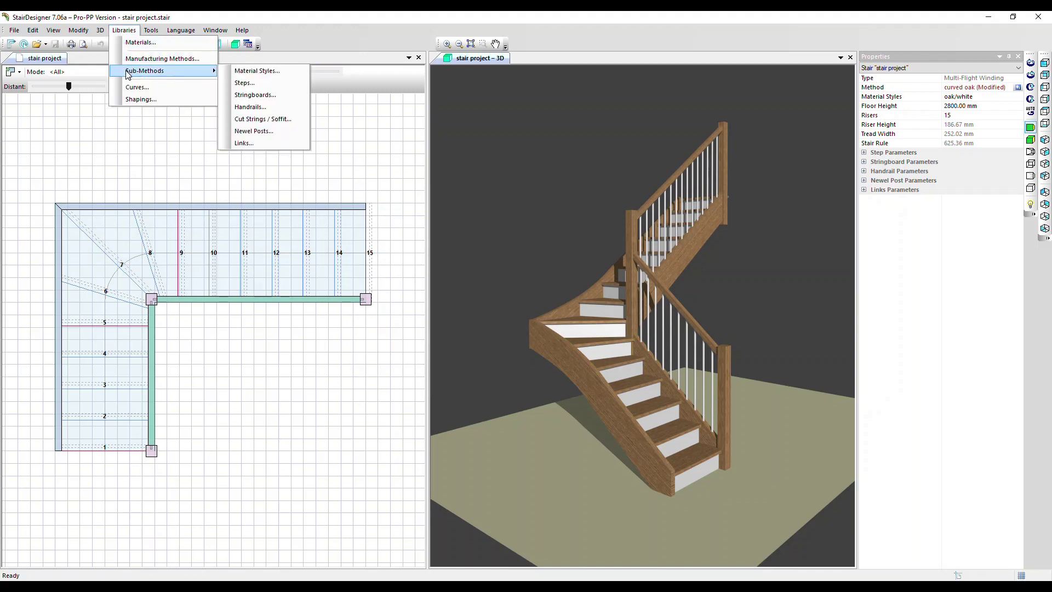
pyautogui.click(247, 71)
pyautogui.scroll(-3, 433, 291)
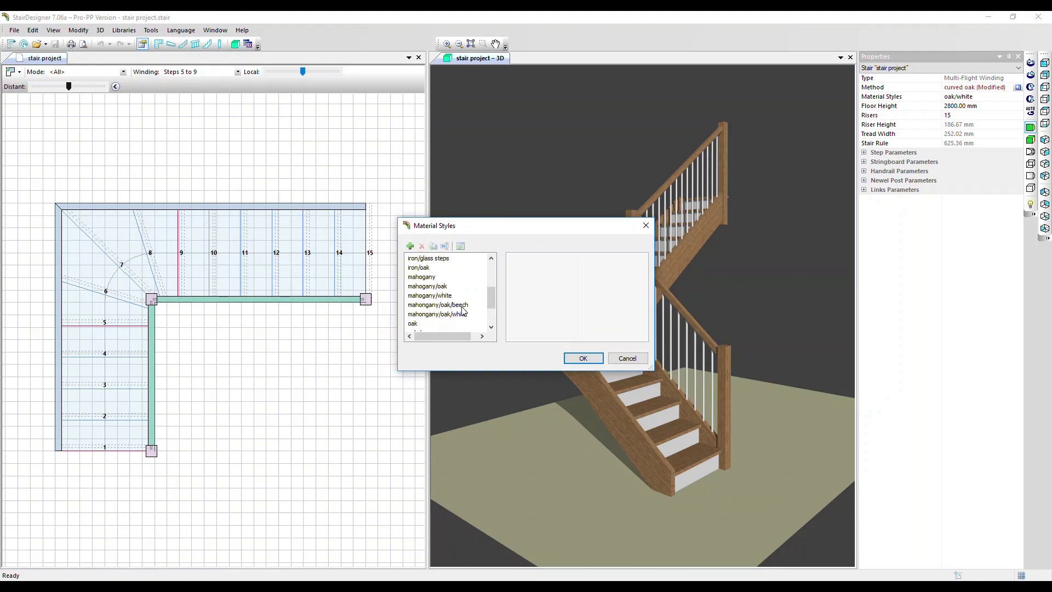
pyautogui.click(445, 315)
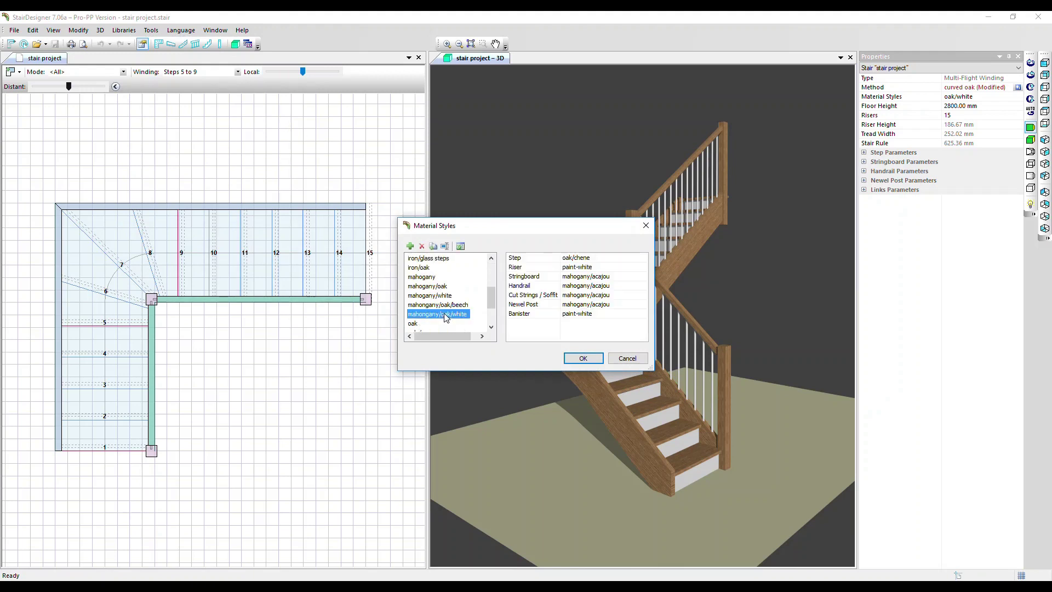
pyautogui.click(461, 246)
pyautogui.moveTo(533, 231); pyautogui.dragTo(371, 381)
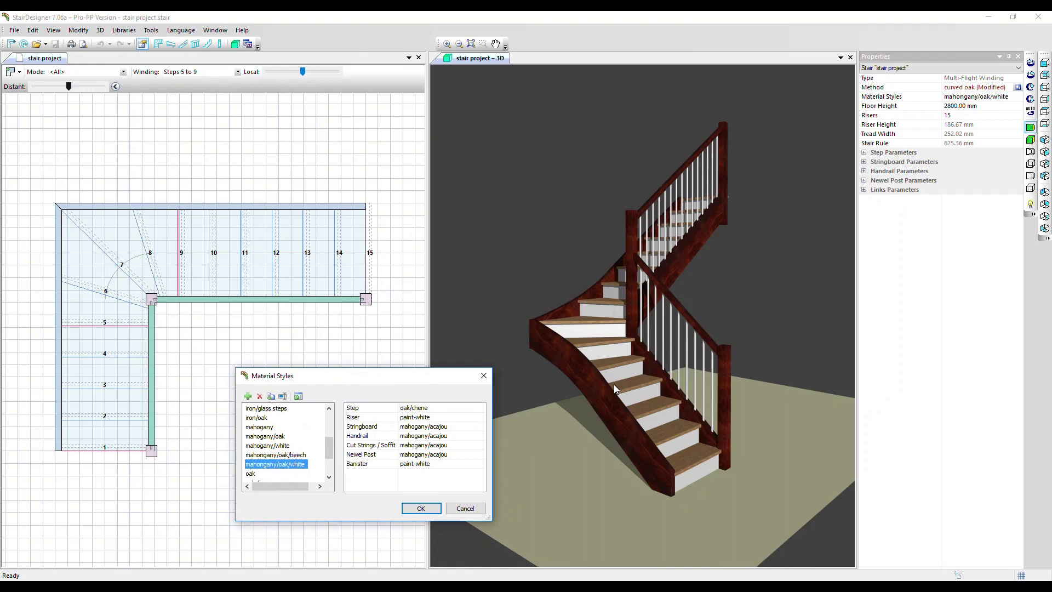
# Apply and confirm the ash/black/white material style for the stair.
pyautogui.scroll(3, 270, 433)
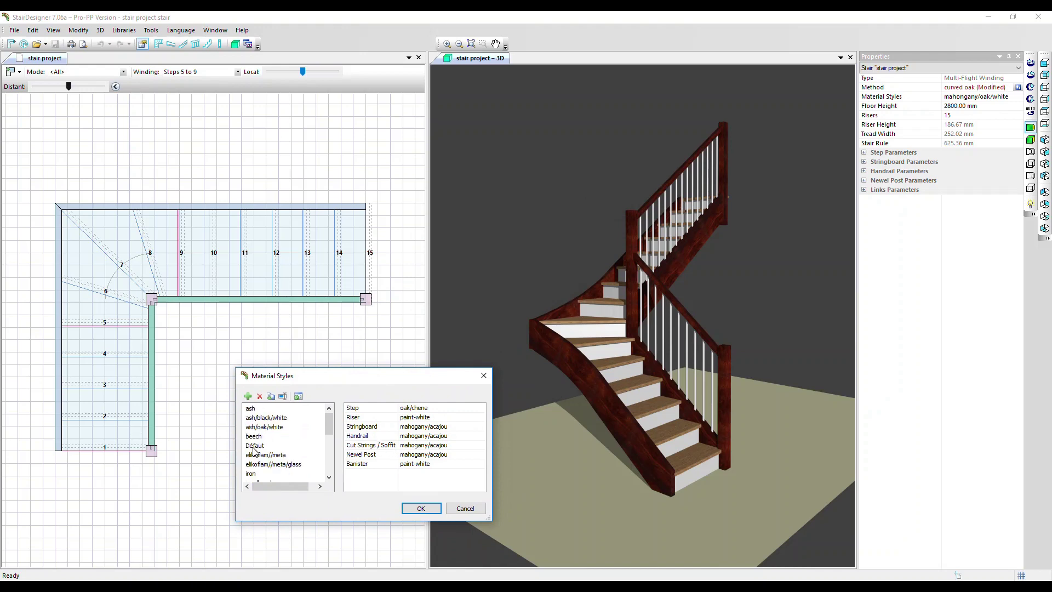
pyautogui.click(274, 417)
pyautogui.click(298, 396)
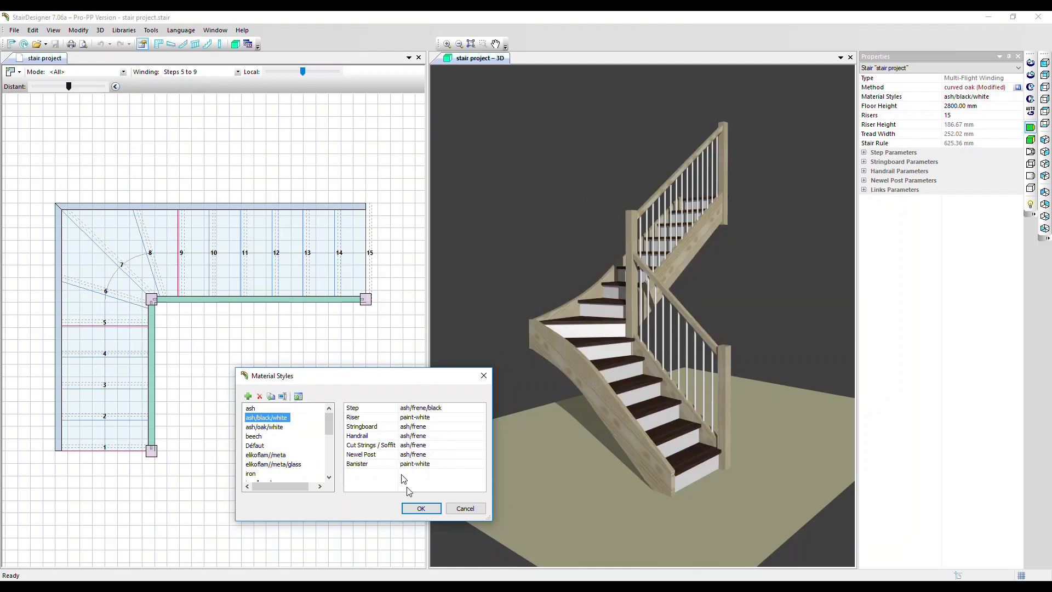
pyautogui.click(421, 508)
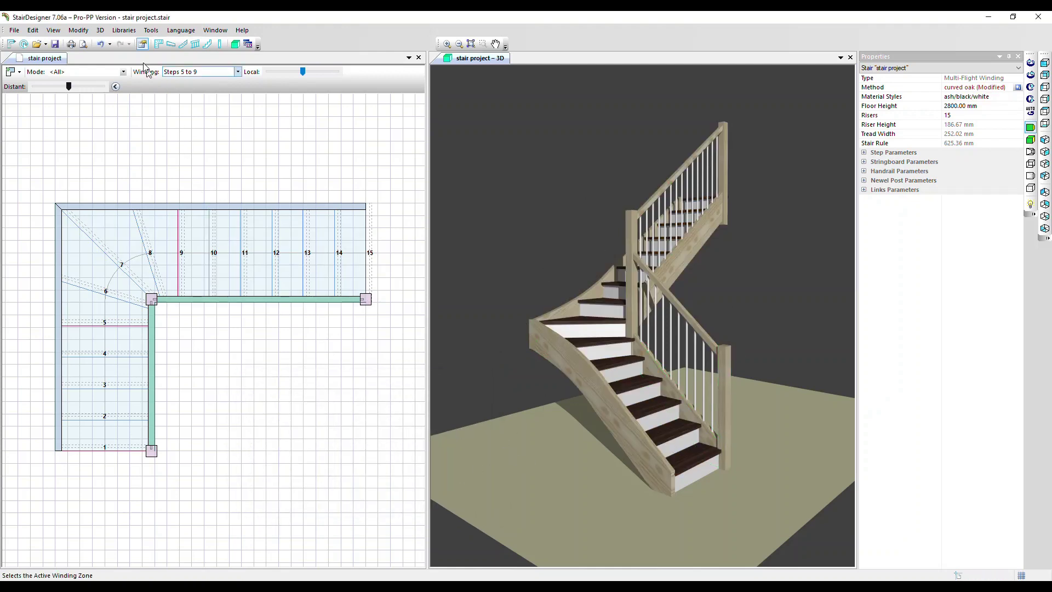
# Apply the riserless 30-30/r-0 steps style, giving open 30 mm treads.
pyautogui.click(131, 30)
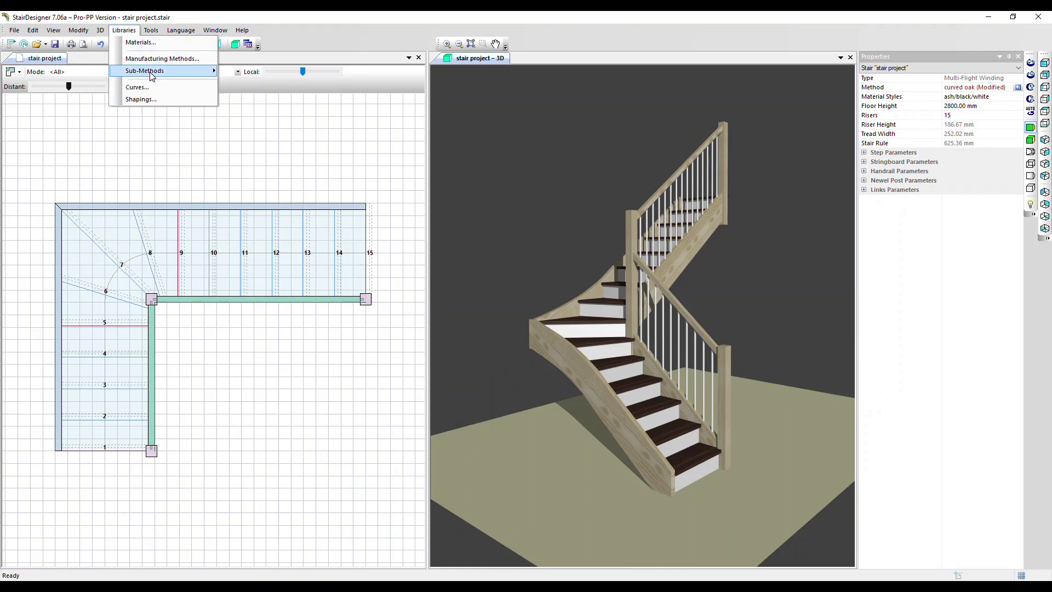
pyautogui.moveTo(157, 71)
pyautogui.click(256, 84)
pyautogui.moveTo(521, 228); pyautogui.dragTo(427, 346)
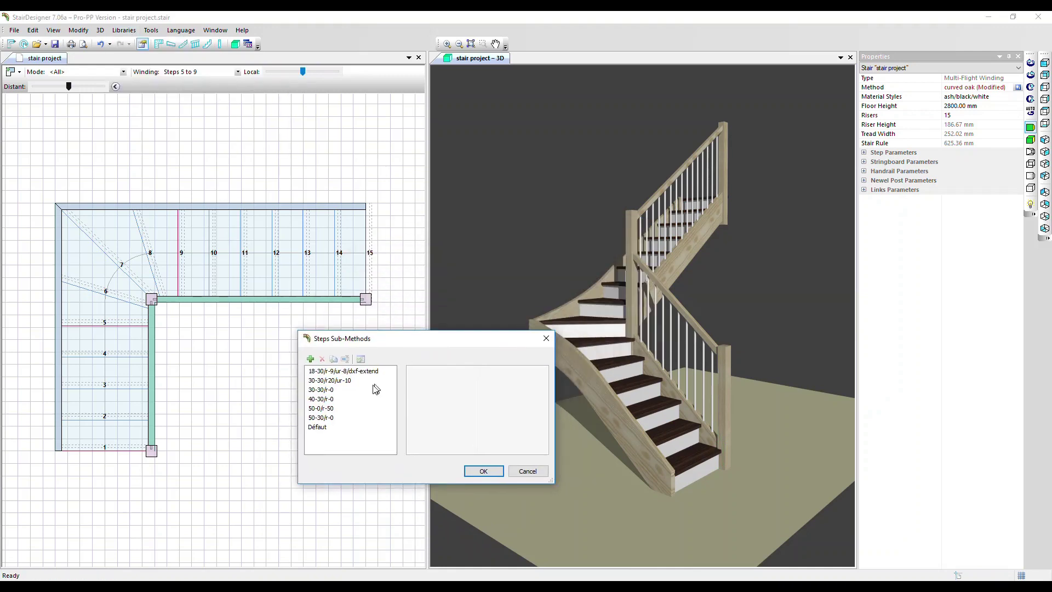
pyautogui.click(324, 391)
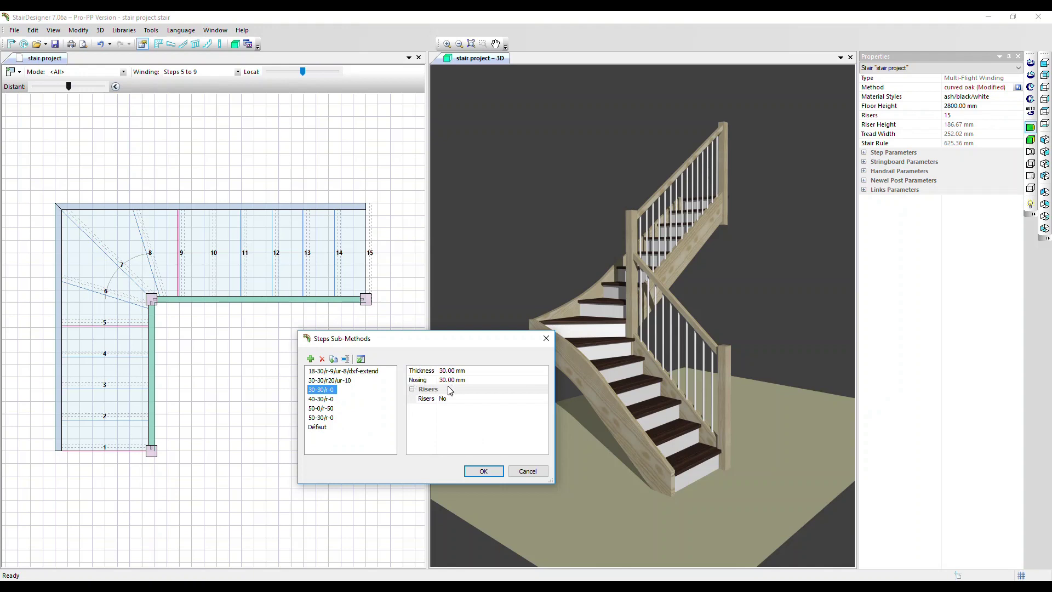
pyautogui.click(361, 359)
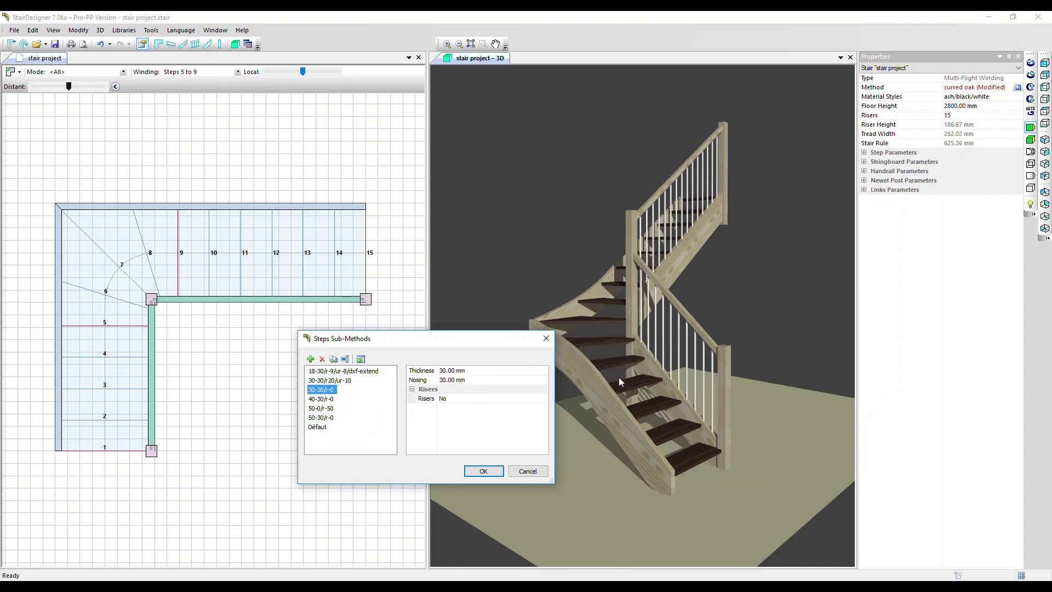
pyautogui.click(484, 471)
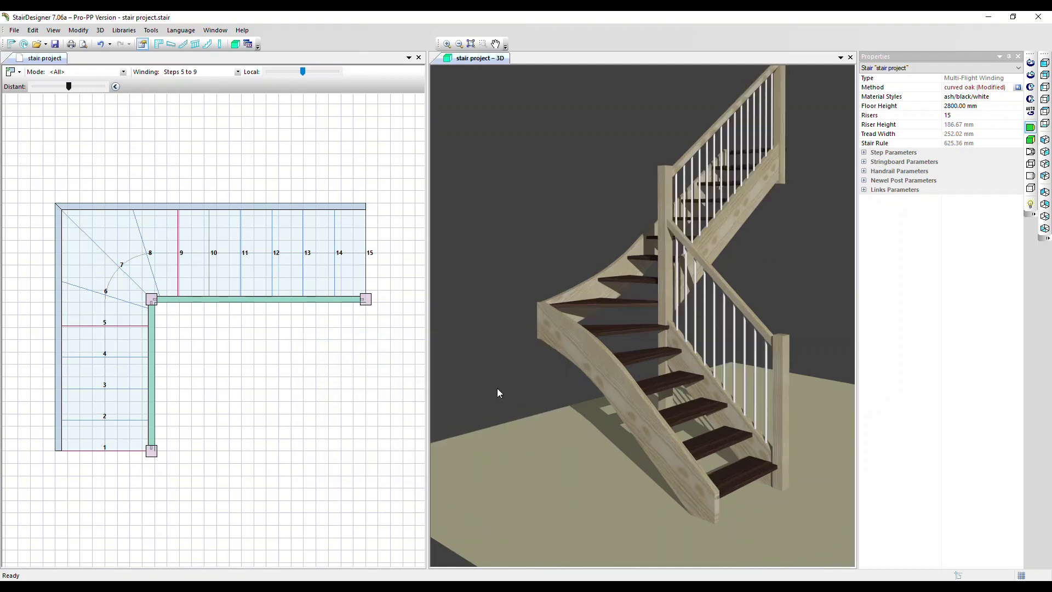
pyautogui.scroll(5, 497, 388)
pyautogui.moveTo(612, 329)
pyautogui.mouseDown()
pyautogui.moveTo(646, 319)
pyautogui.moveTo(607, 321)
pyautogui.mouseUp()
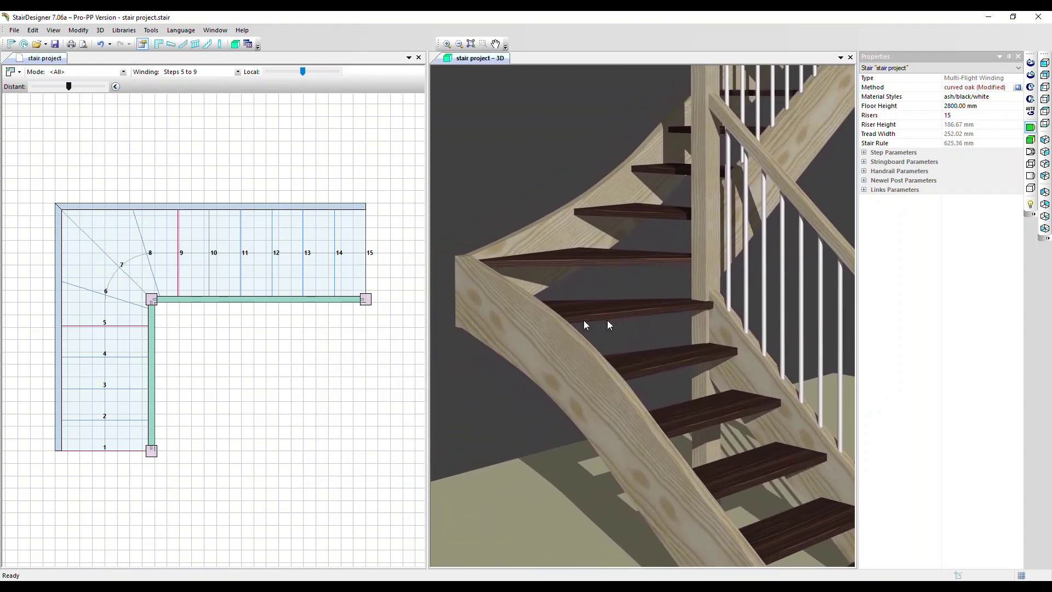
pyautogui.click(124, 30)
# Switch the steps to the 50-30/r-0 style for 50 mm riserless treads.
pyautogui.moveTo(159, 73)
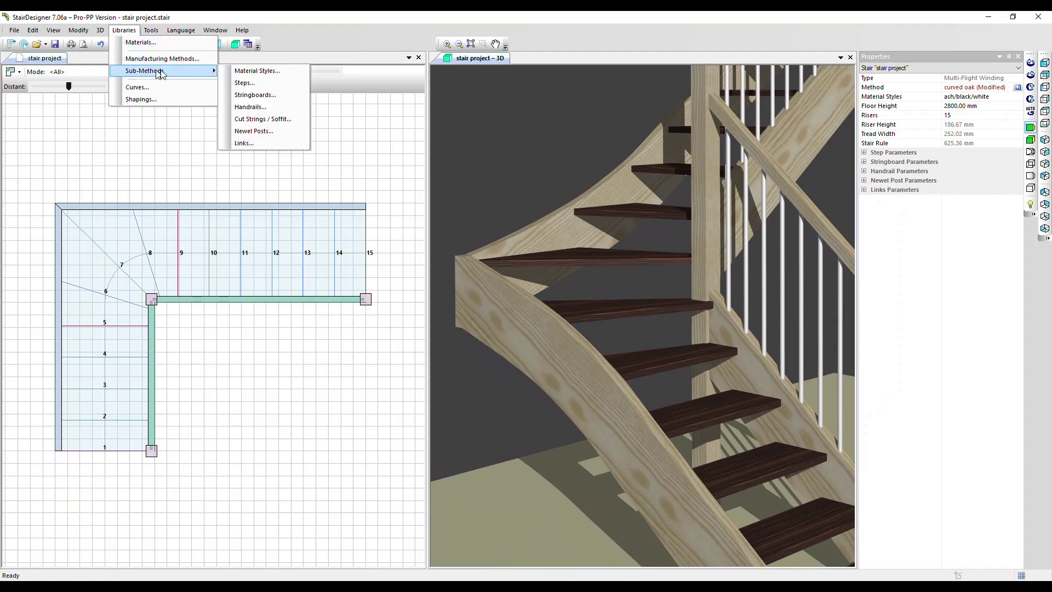
pyautogui.click(242, 83)
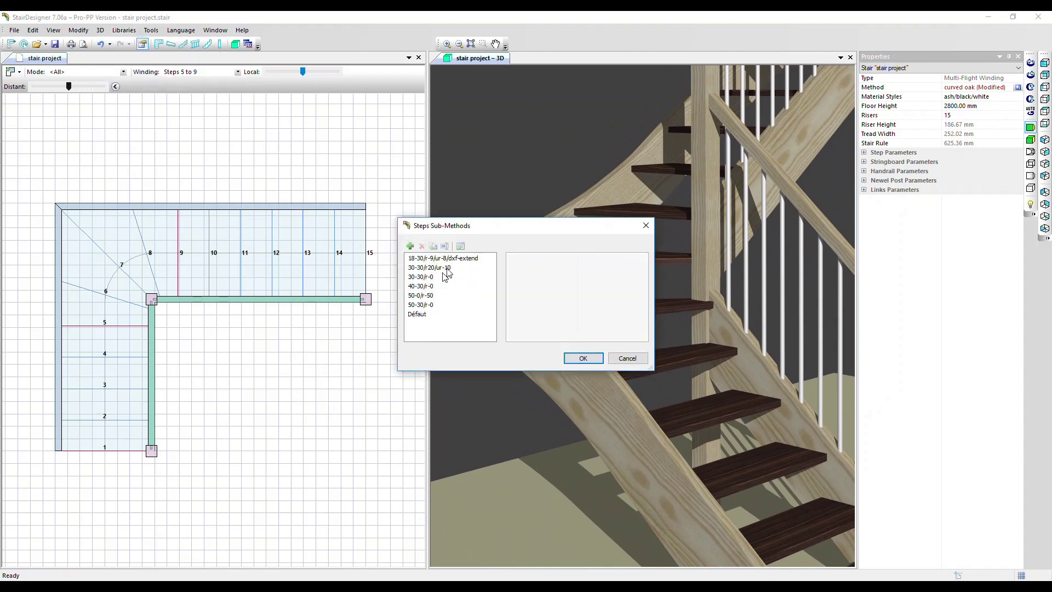
pyautogui.moveTo(487, 232); pyautogui.dragTo(318, 370)
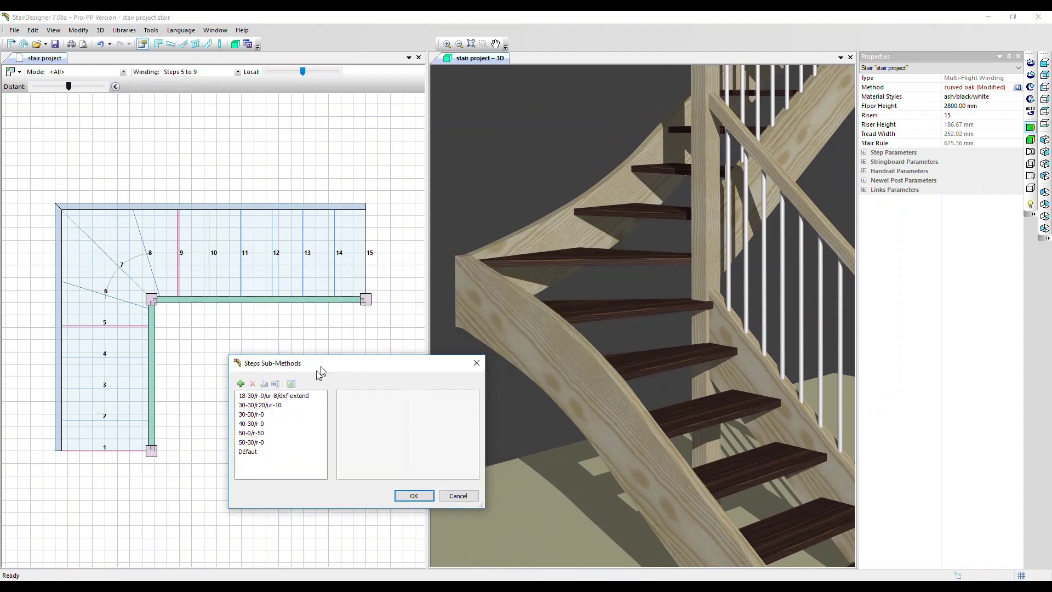
pyautogui.click(262, 442)
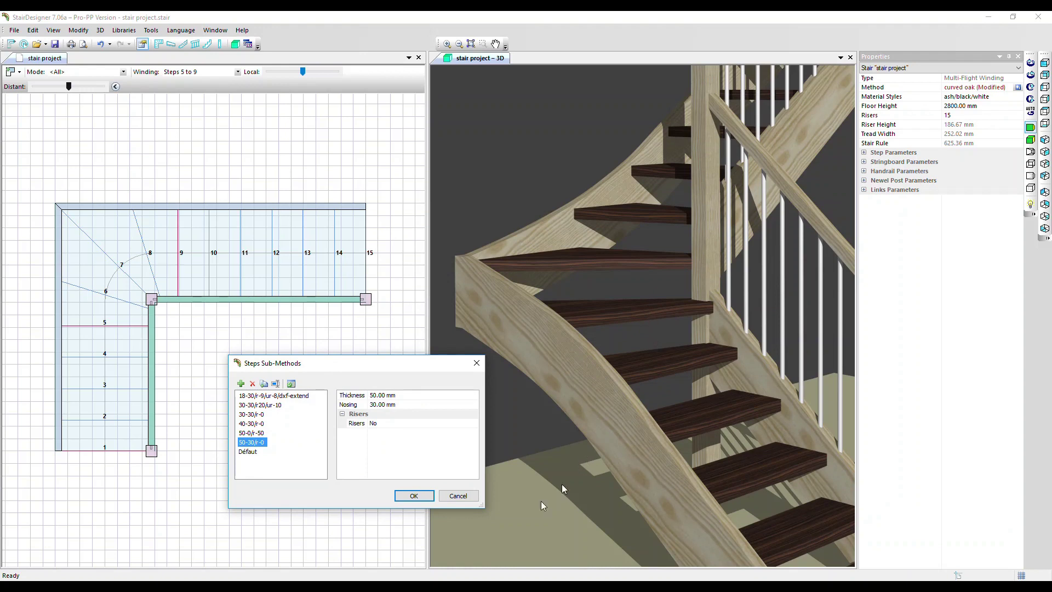
pyautogui.click(414, 496)
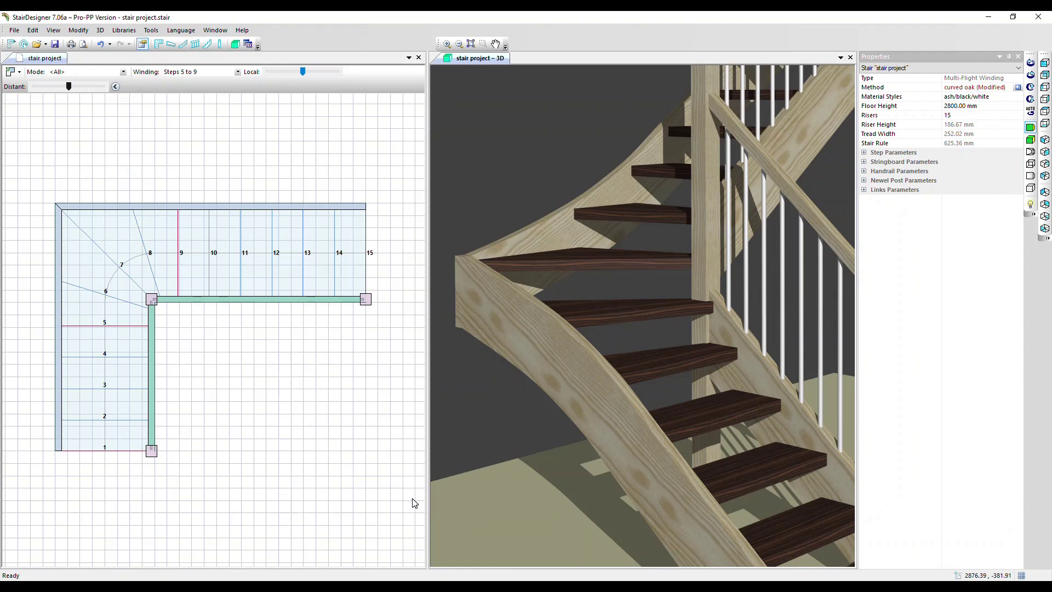